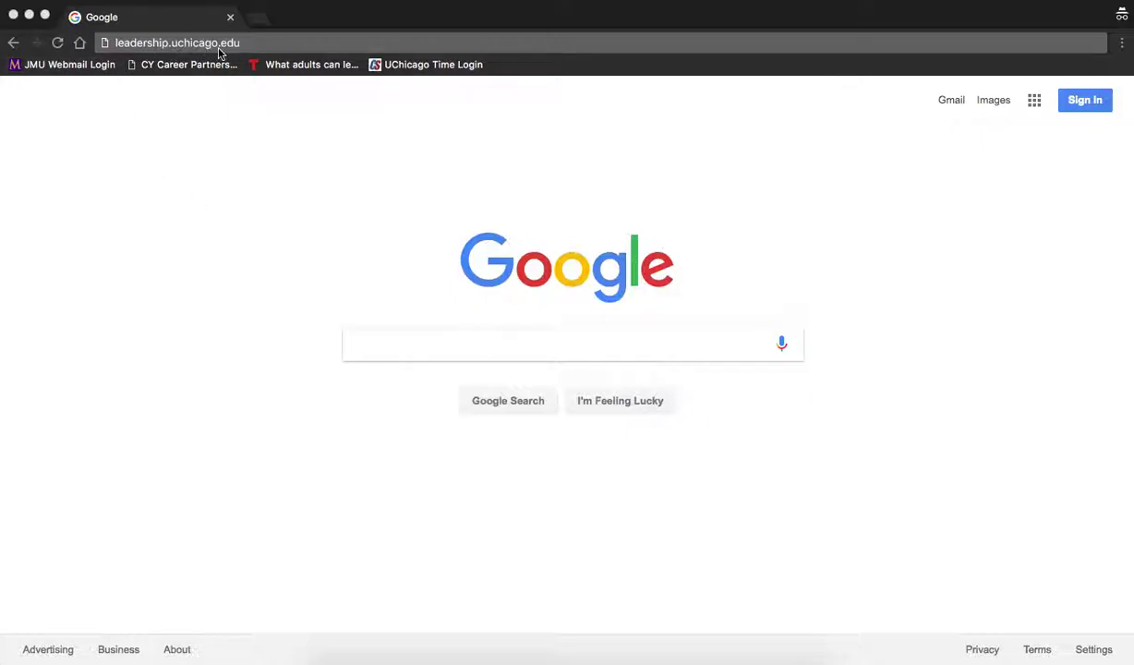
# Load leadership.uchicago.edu and scroll down to the Quick Links sidebar
pyautogui.click(263, 49)
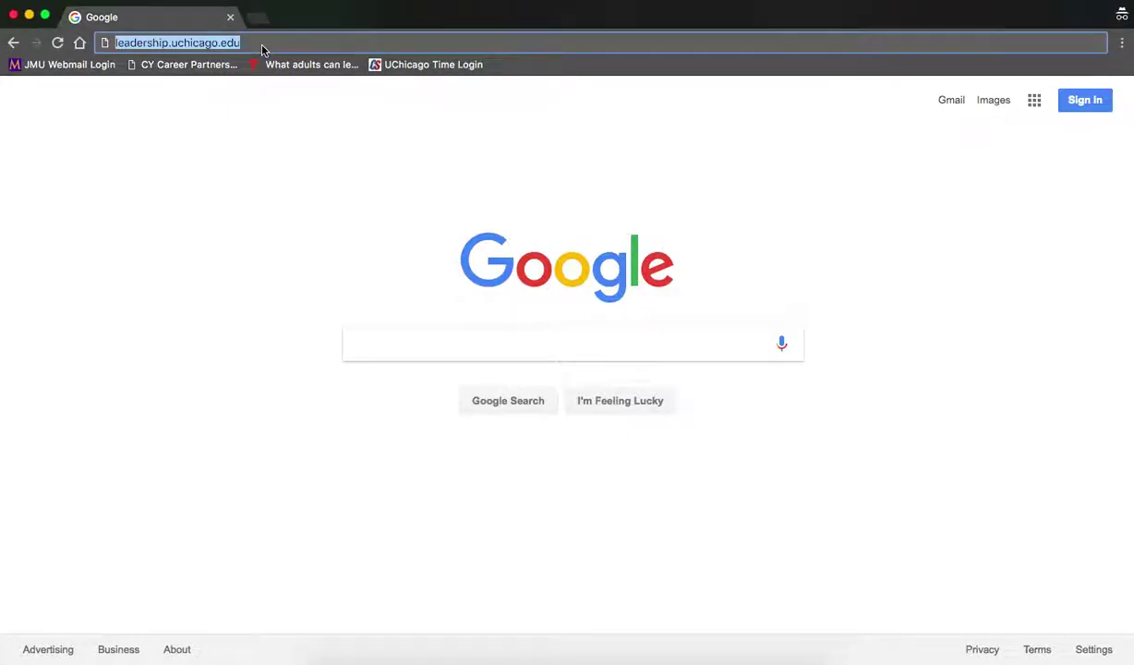
pyautogui.press('Return')
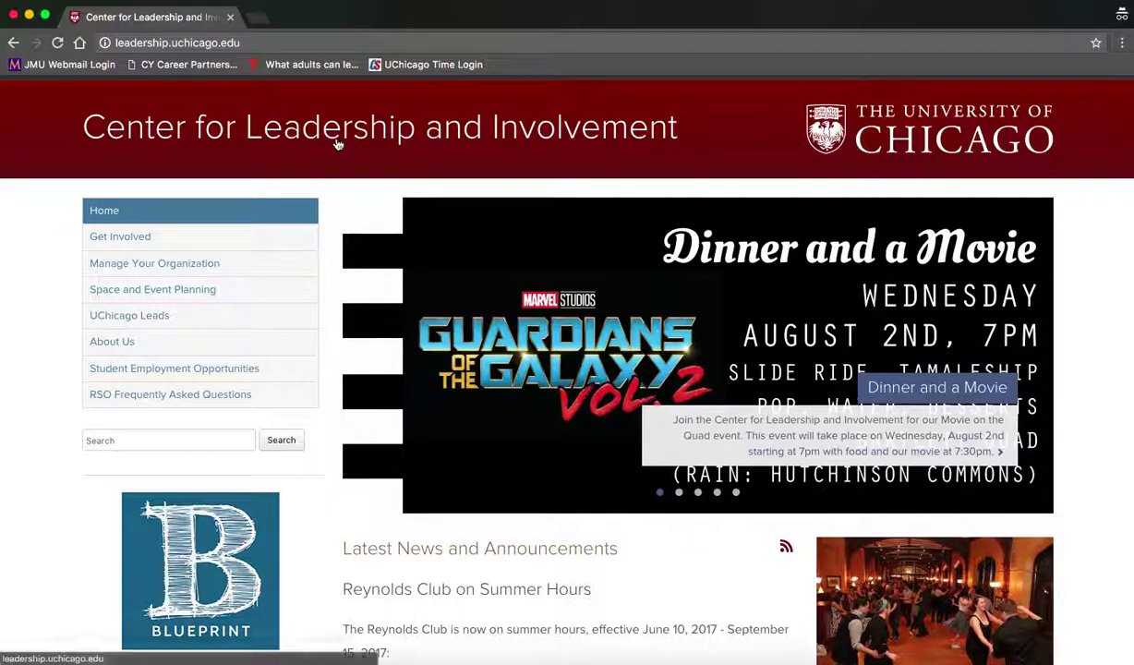
pyautogui.scroll(-10, 1080, 240)
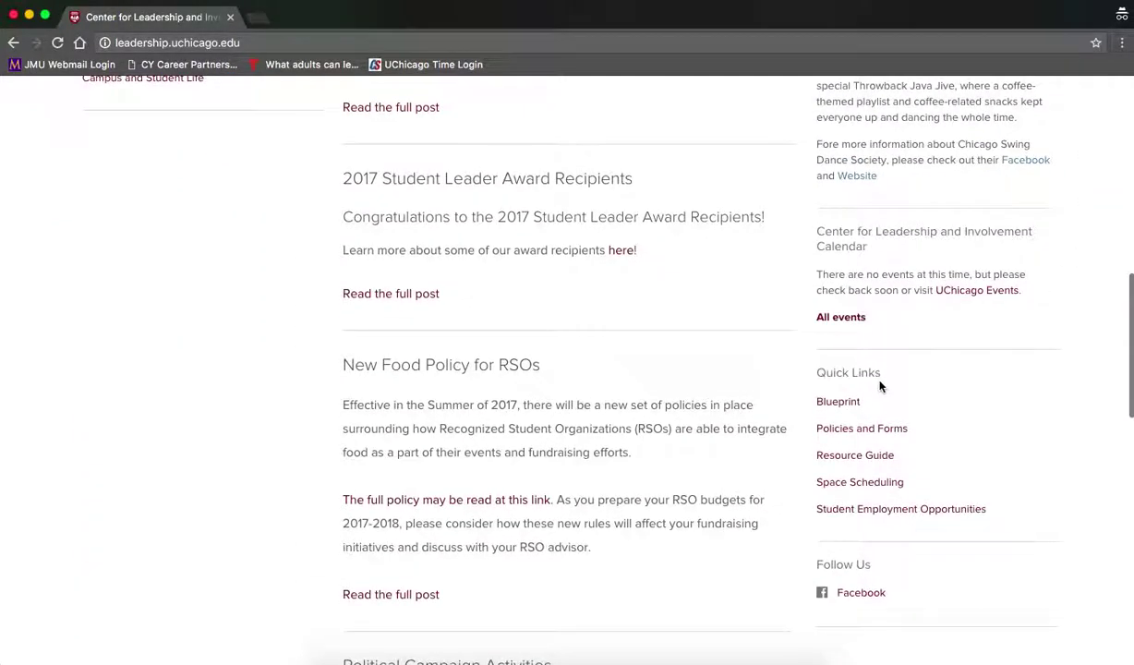
# Follow Space Scheduling from Quick Links and reach the login page via My Account > Log In
pyautogui.click(861, 484)
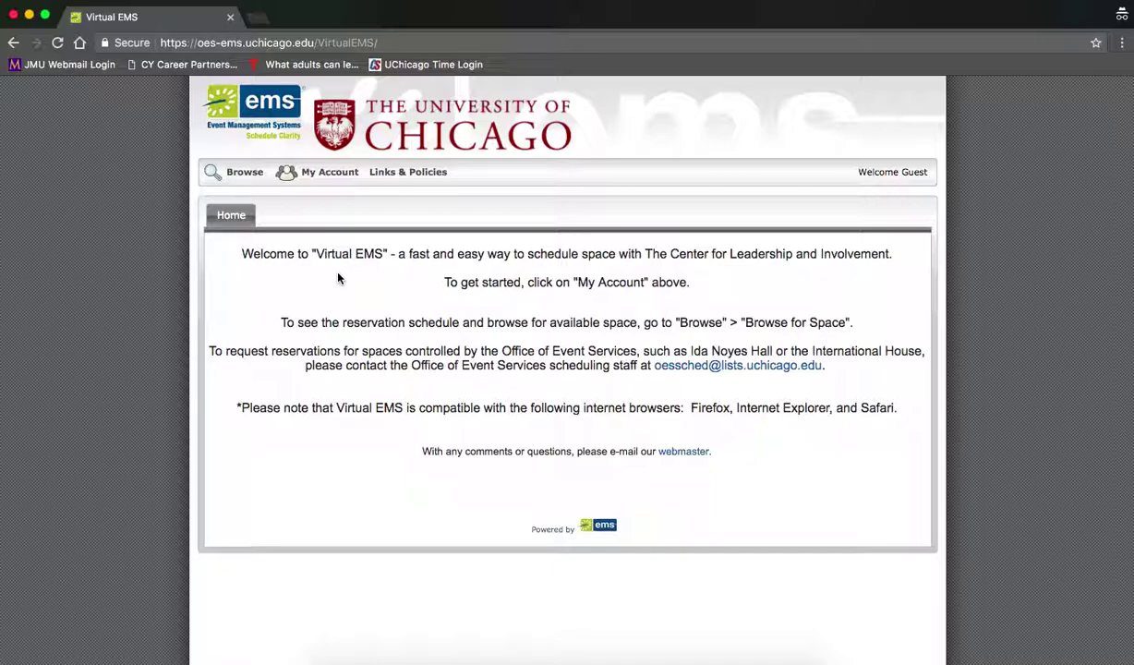
pyautogui.moveTo(331, 182)
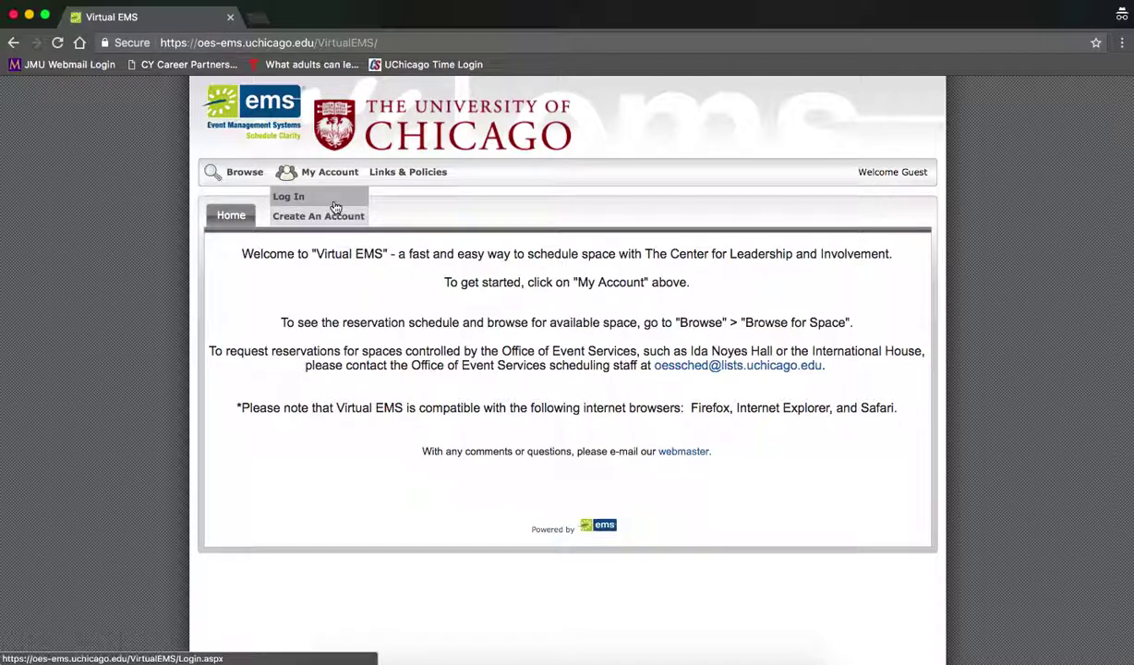
pyautogui.click(335, 205)
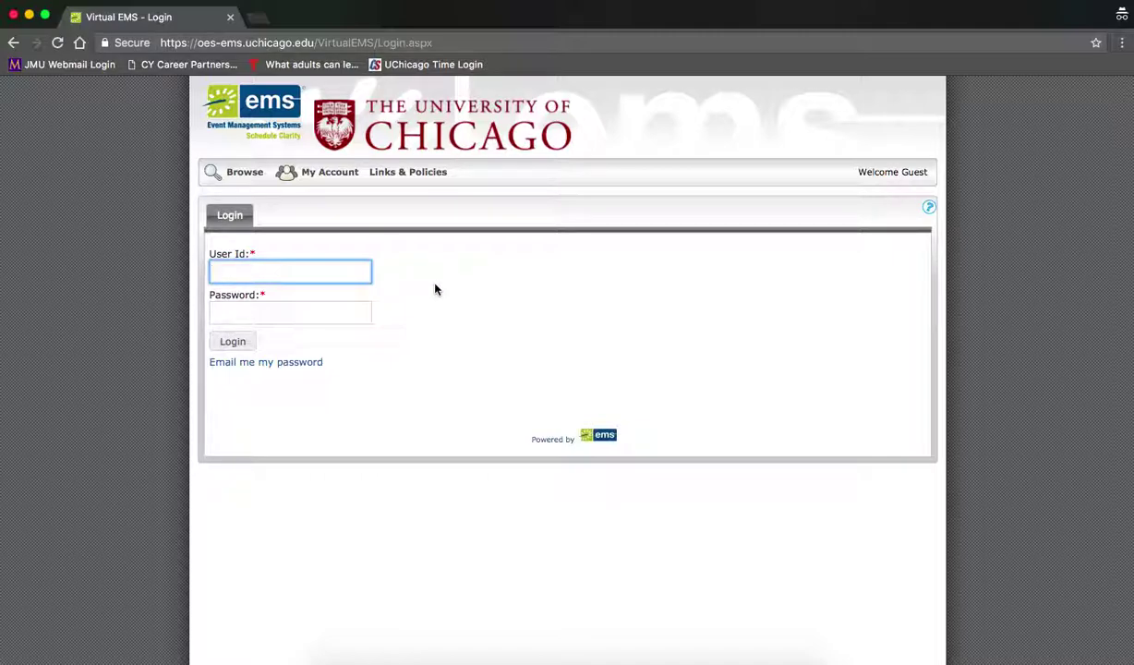
# Log in with the saved user id from autocomplete and the account password
pyautogui.write('t')
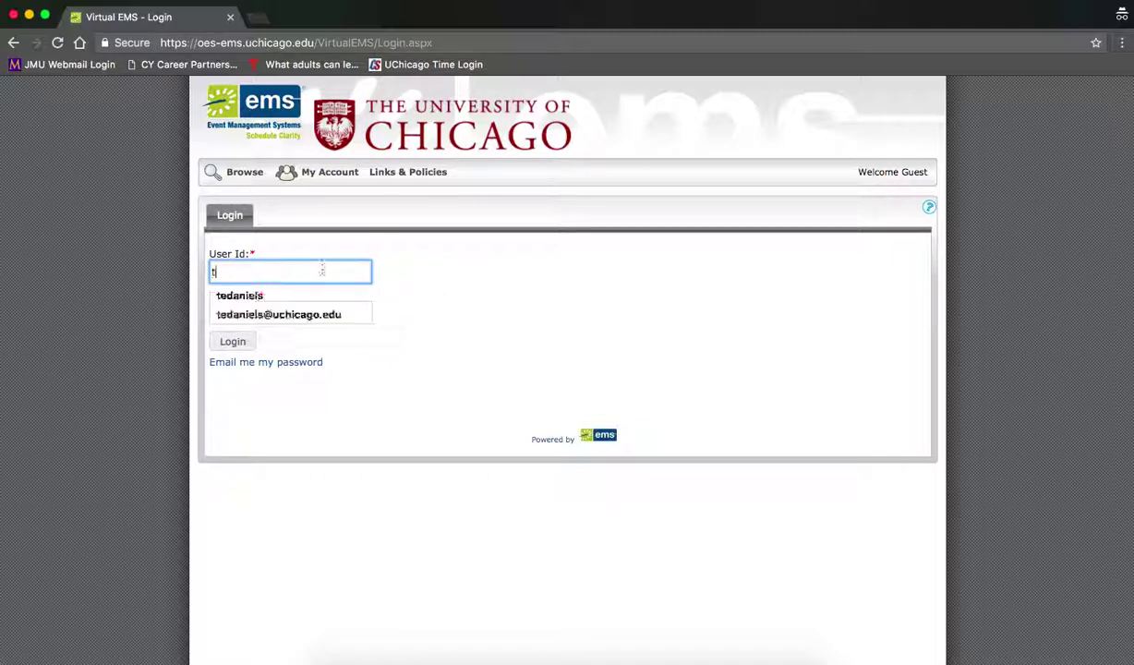
pyautogui.click(323, 315)
pyautogui.click(283, 312)
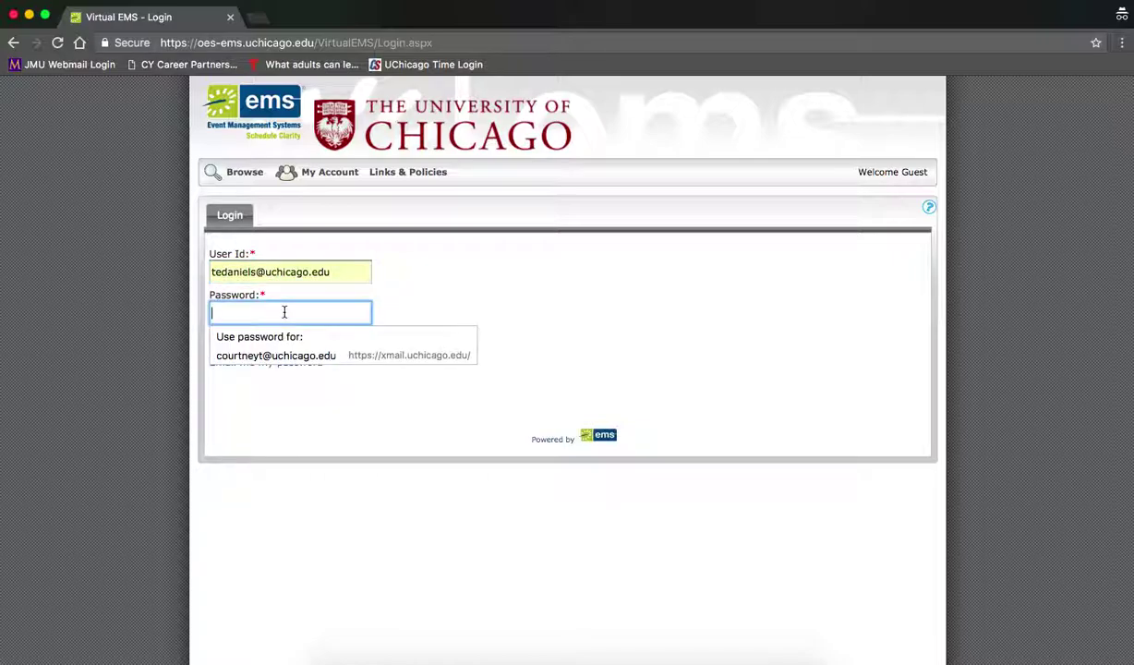
pyautogui.write('••••••••••••')
pyautogui.click(234, 342)
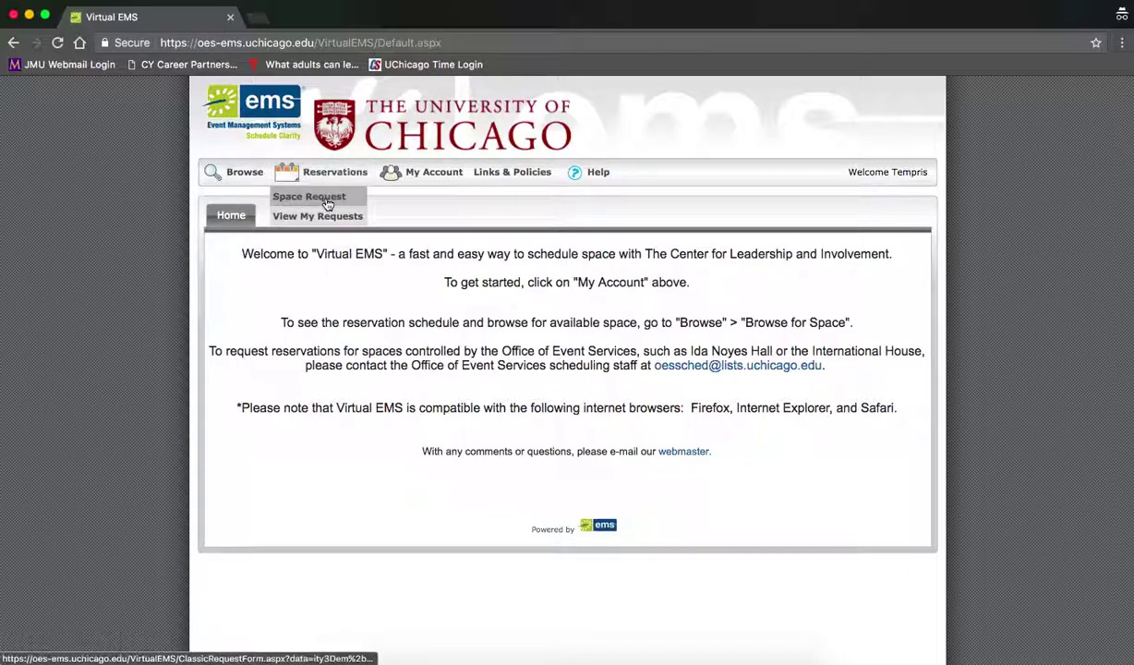
# Start a Reservations > Space Request and show its Details tab
pyautogui.click(326, 202)
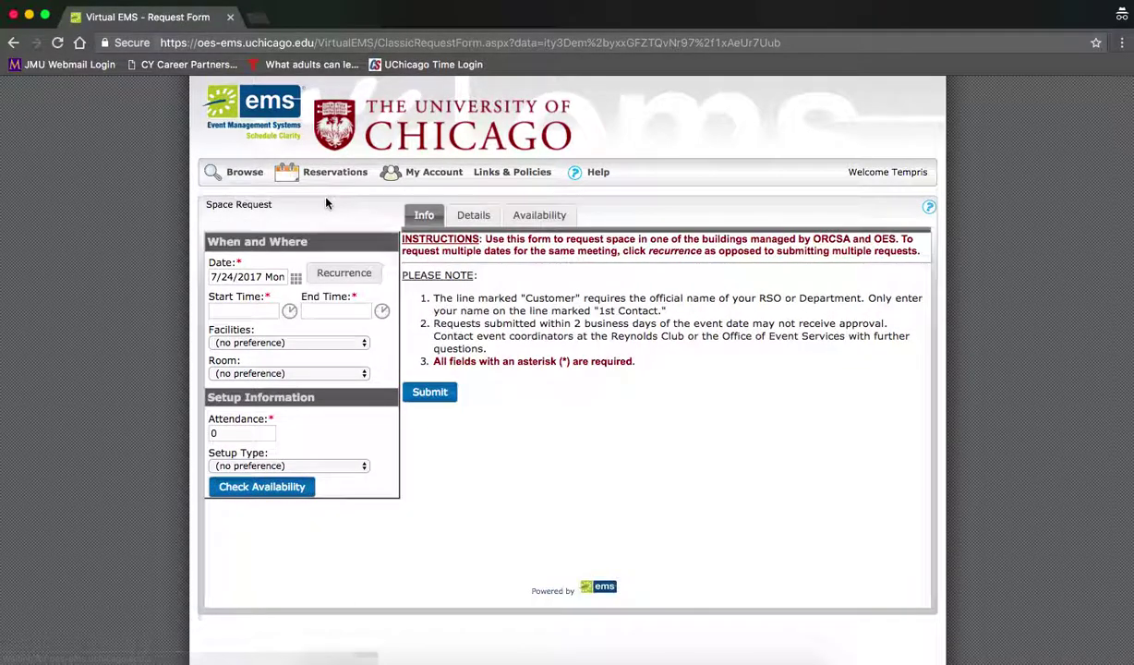
pyautogui.click(475, 216)
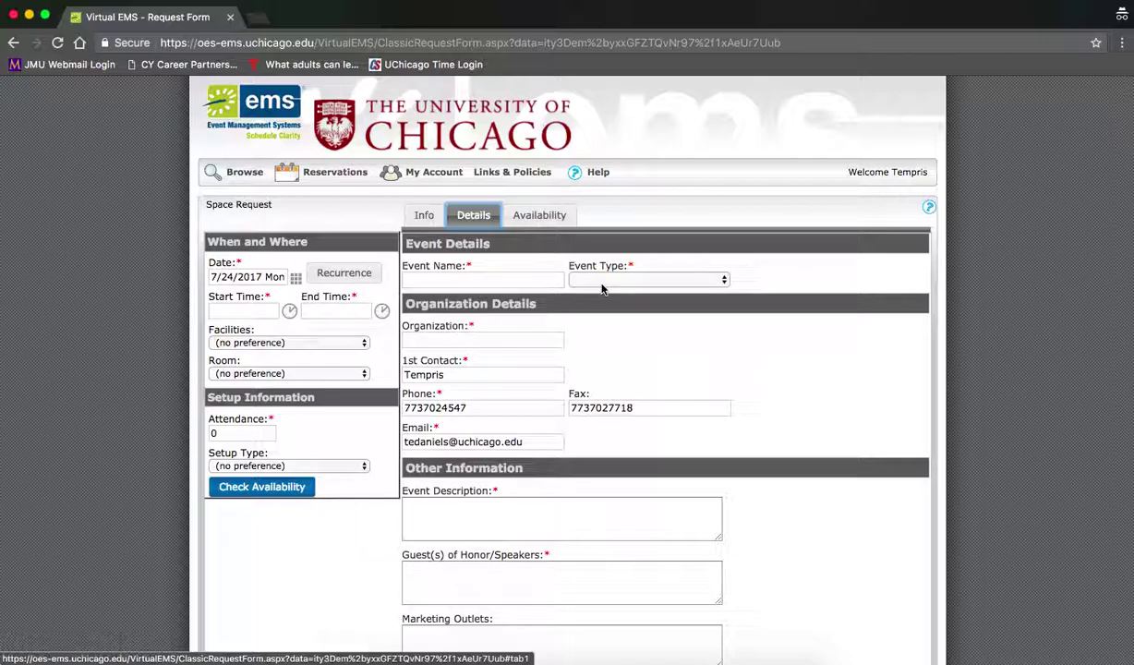
# Review the Event Type list and the Organization, 1st Contact, Phone and Email fields
pyautogui.click(651, 280)
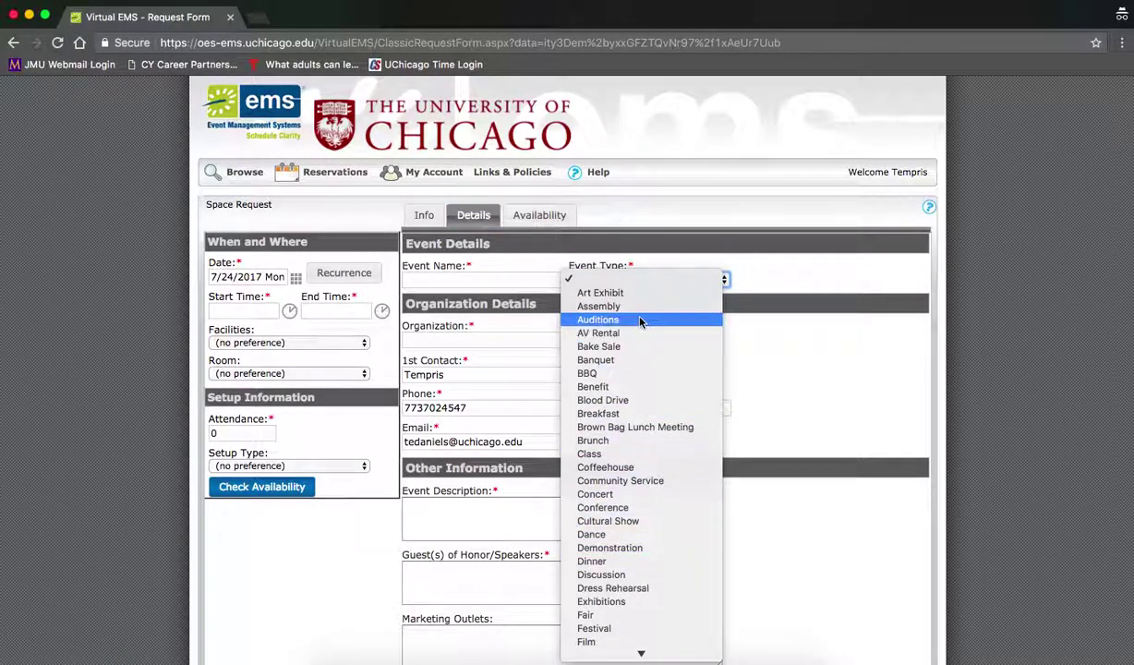
pyautogui.click(515, 325)
pyautogui.click(500, 339)
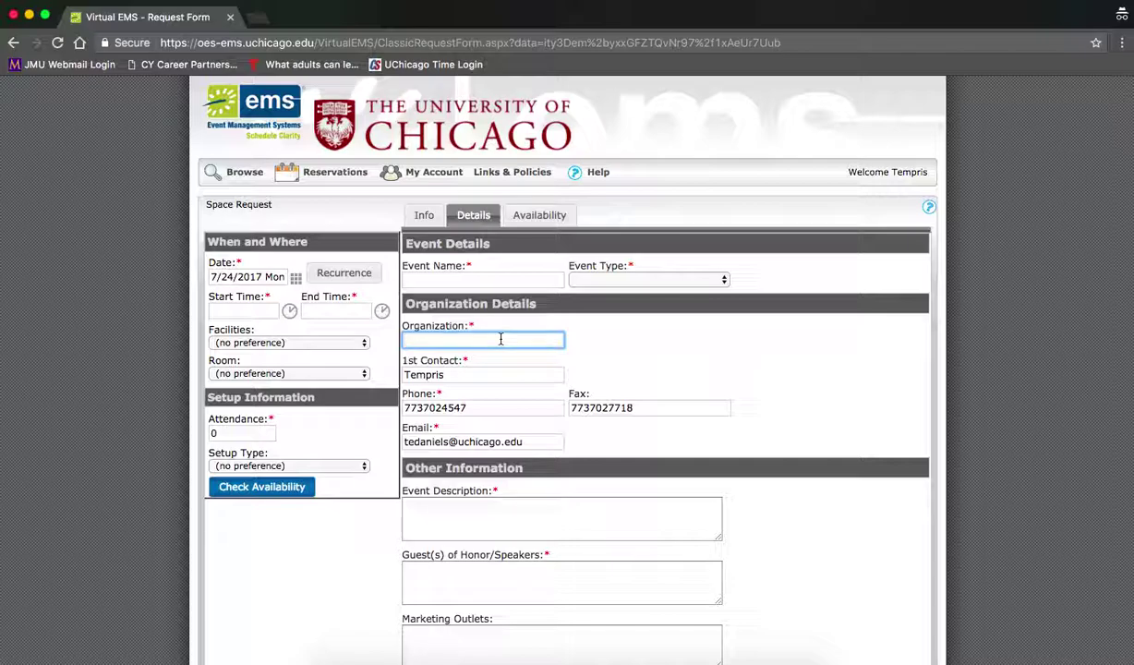
pyautogui.click(495, 375)
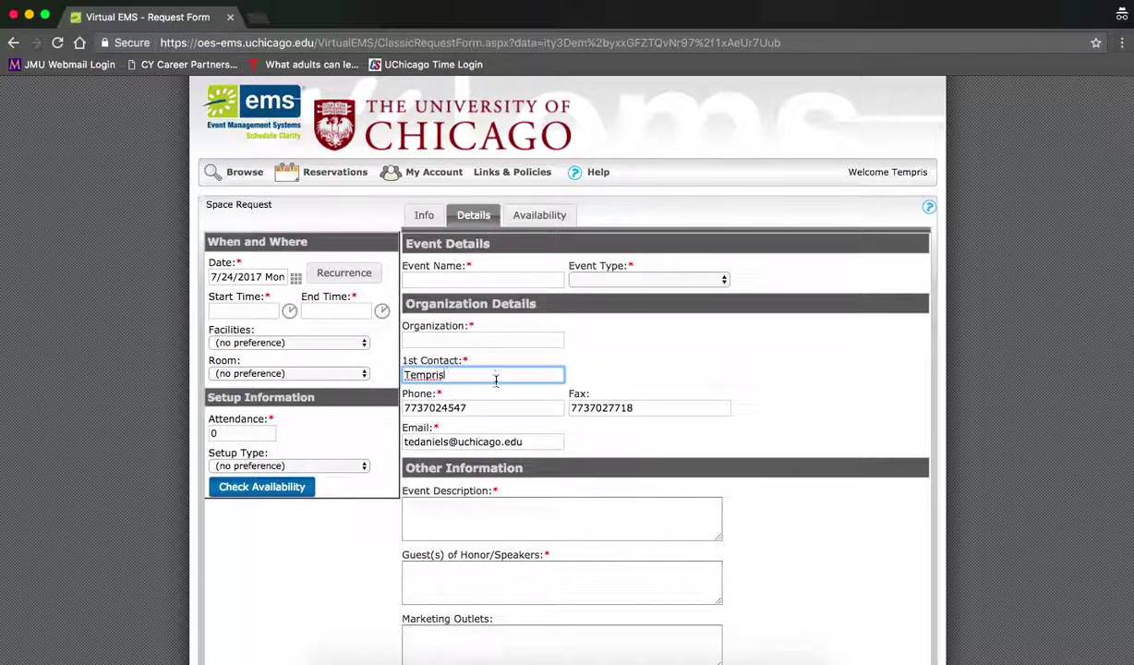
pyautogui.click(493, 406)
pyautogui.click(545, 447)
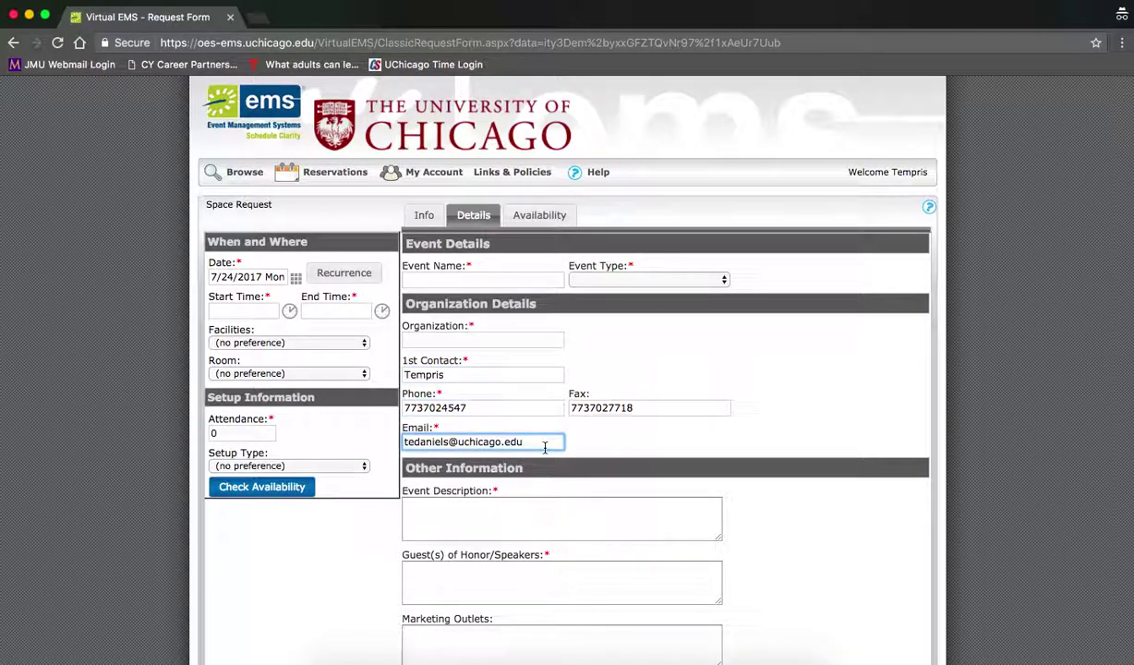
# Pass Event Description and enter N/A for Guest(s) of Honor/Speakers
pyautogui.scroll(-2, 544, 447)
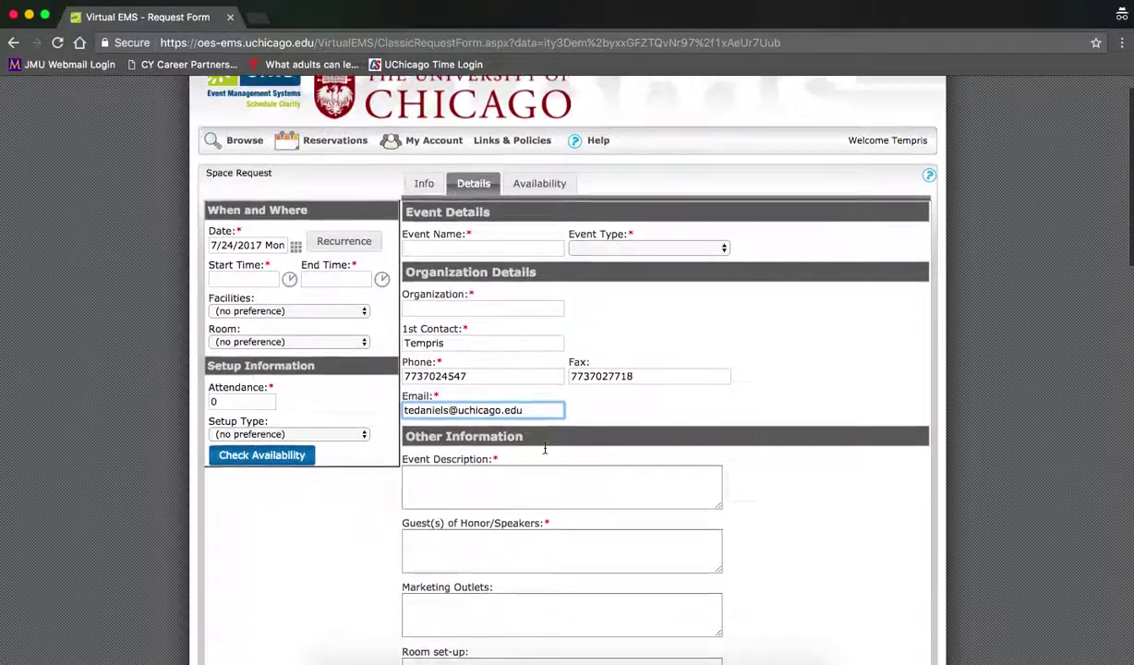
pyautogui.click(470, 425)
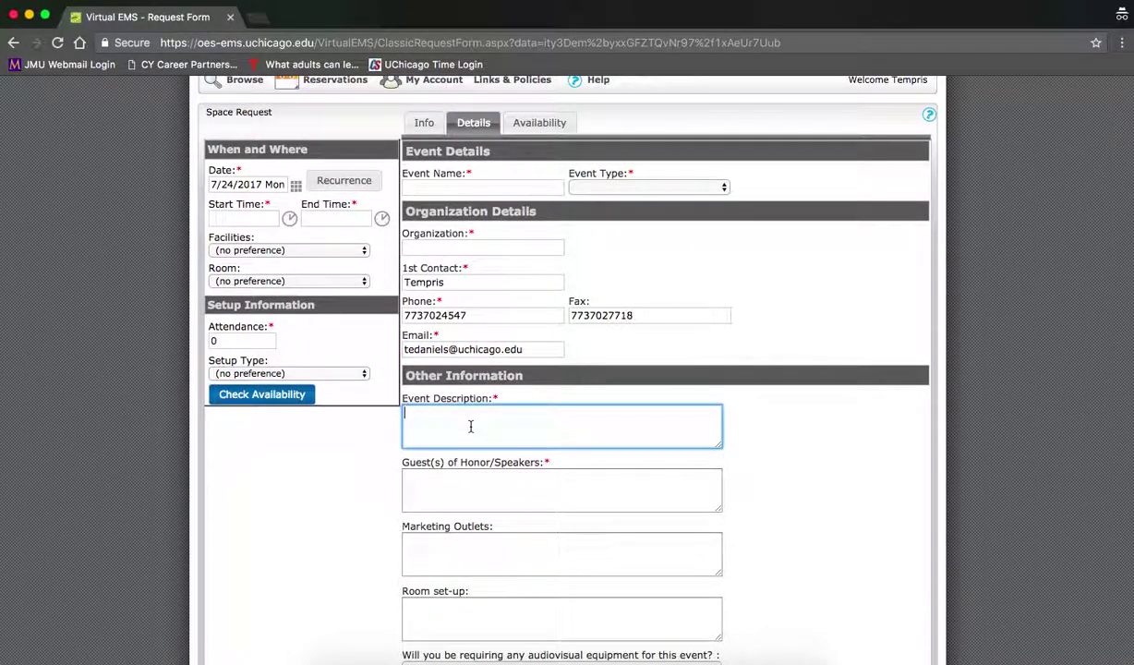
pyautogui.scroll(-1, 470, 426)
pyautogui.click(453, 437)
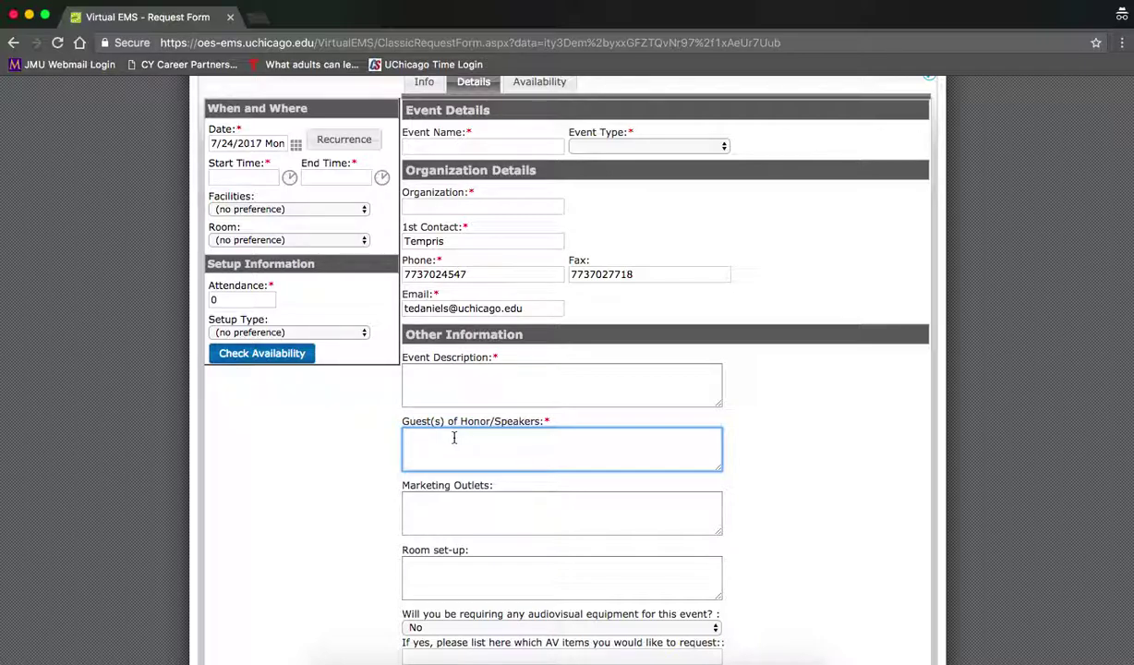
pyautogui.write('N/A')
pyautogui.scroll(-2, 360, 503)
pyautogui.scroll(-5, 360, 503)
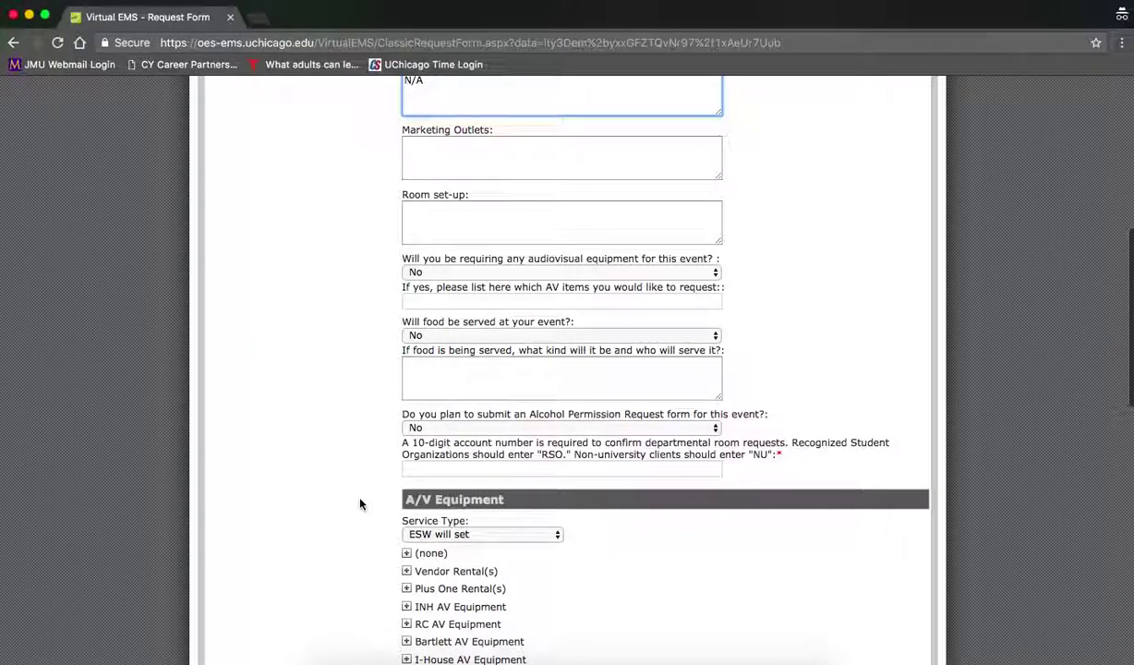
pyautogui.scroll(-2, 360, 503)
pyautogui.scroll(-1, 360, 503)
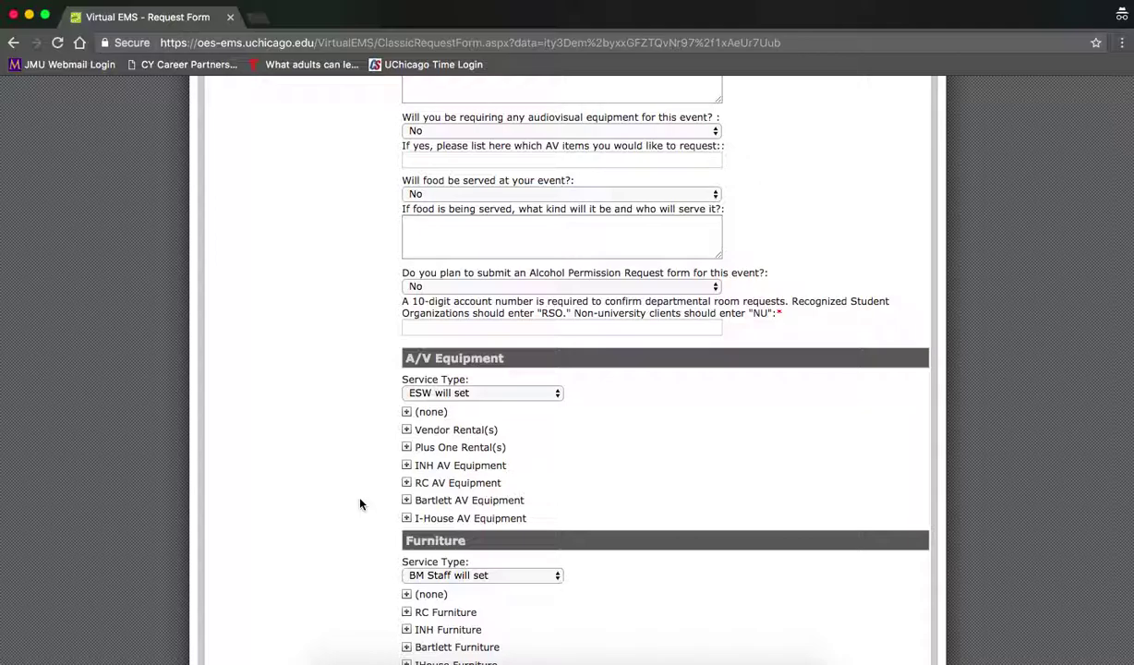
pyautogui.scroll(-6, 360, 503)
pyautogui.scroll(-7, 360, 503)
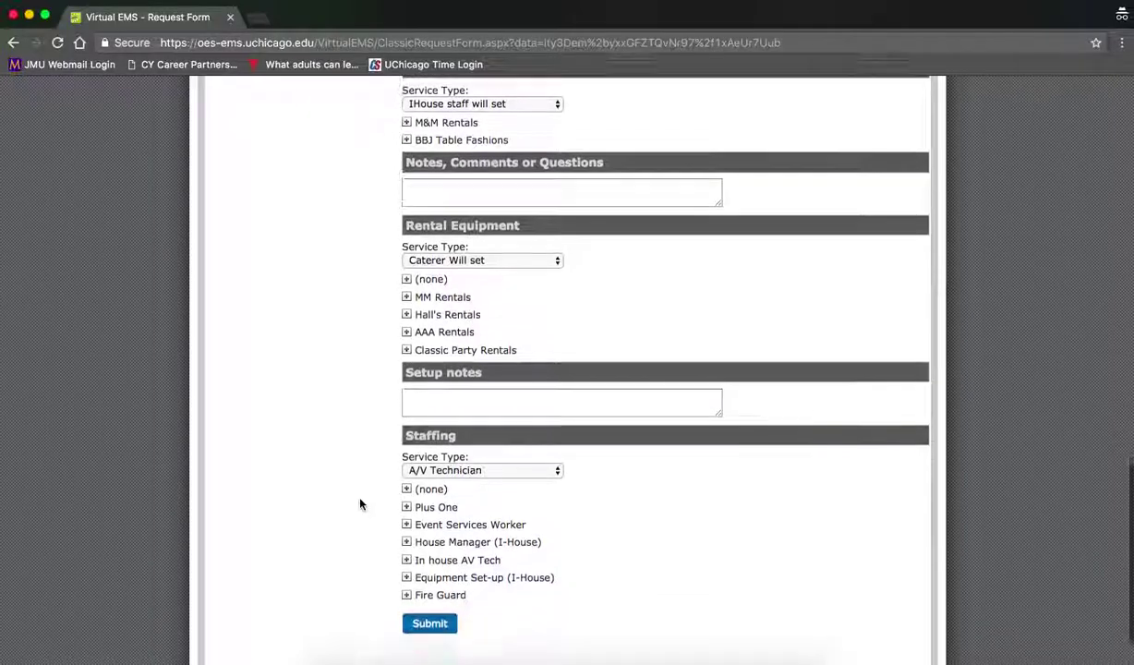
pyautogui.scroll(-1, 360, 503)
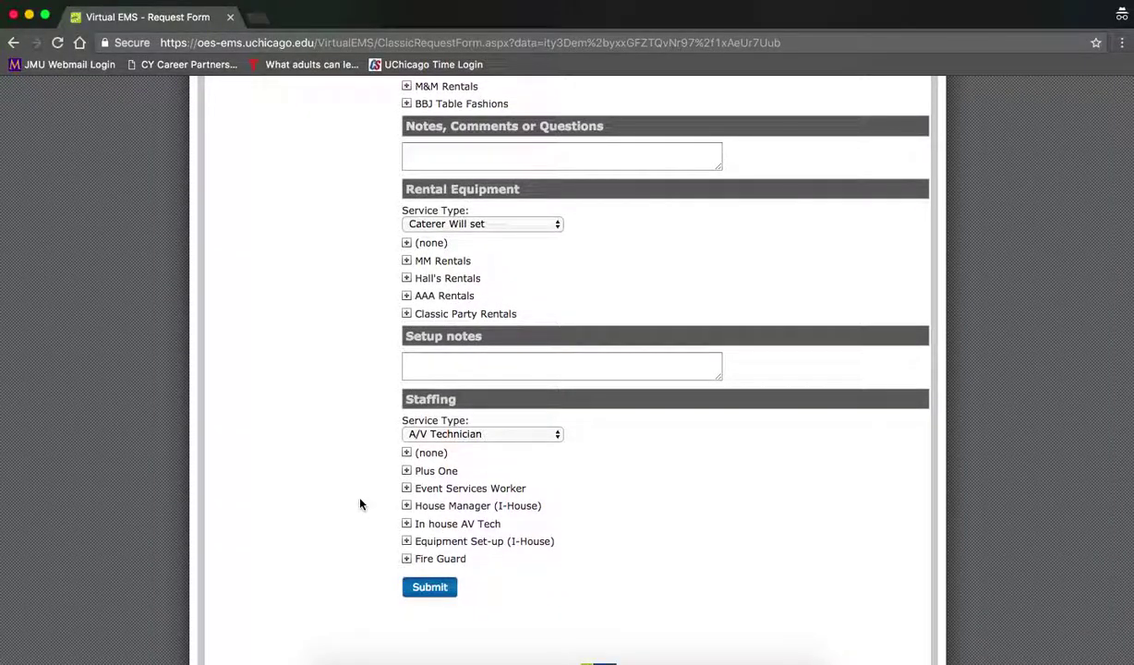
pyautogui.scroll(20, 360, 503)
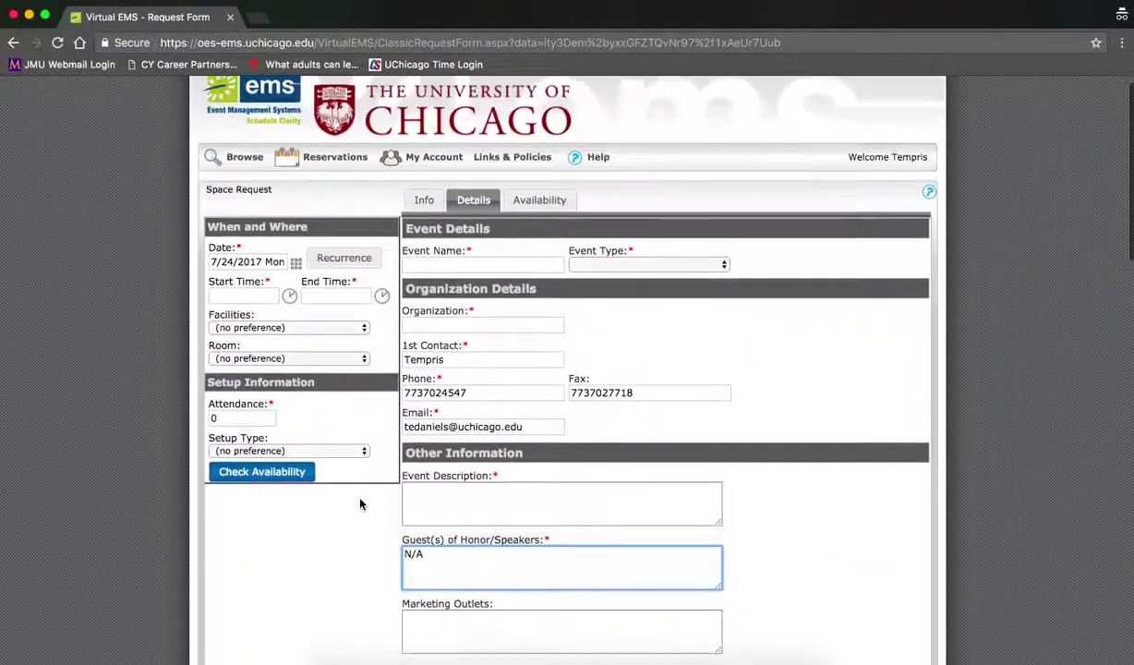
pyautogui.scroll(1, 360, 503)
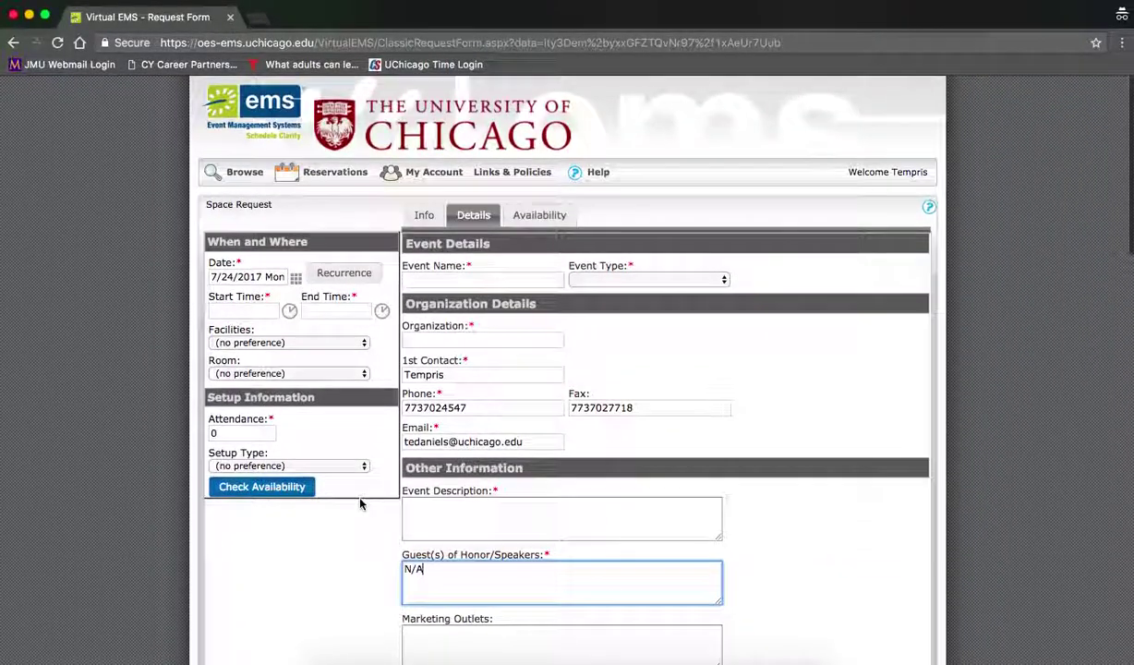
# Pick September 27, 2017 as the event date from the calendar
pyautogui.click(297, 280)
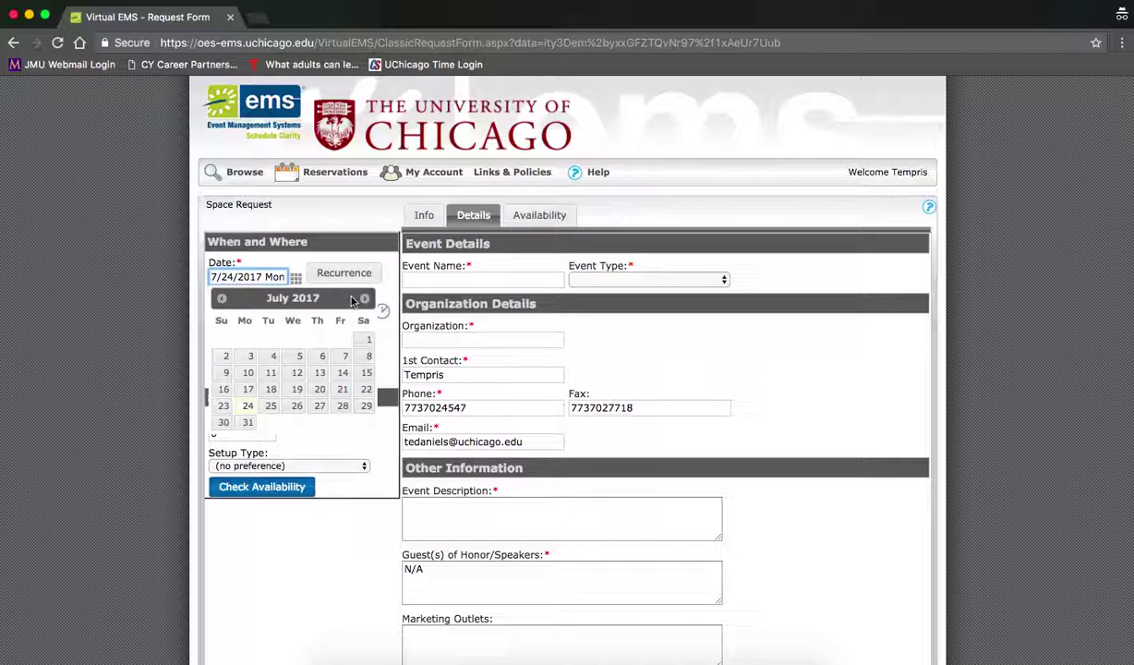
pyautogui.click(364, 299)
pyautogui.click(363, 300)
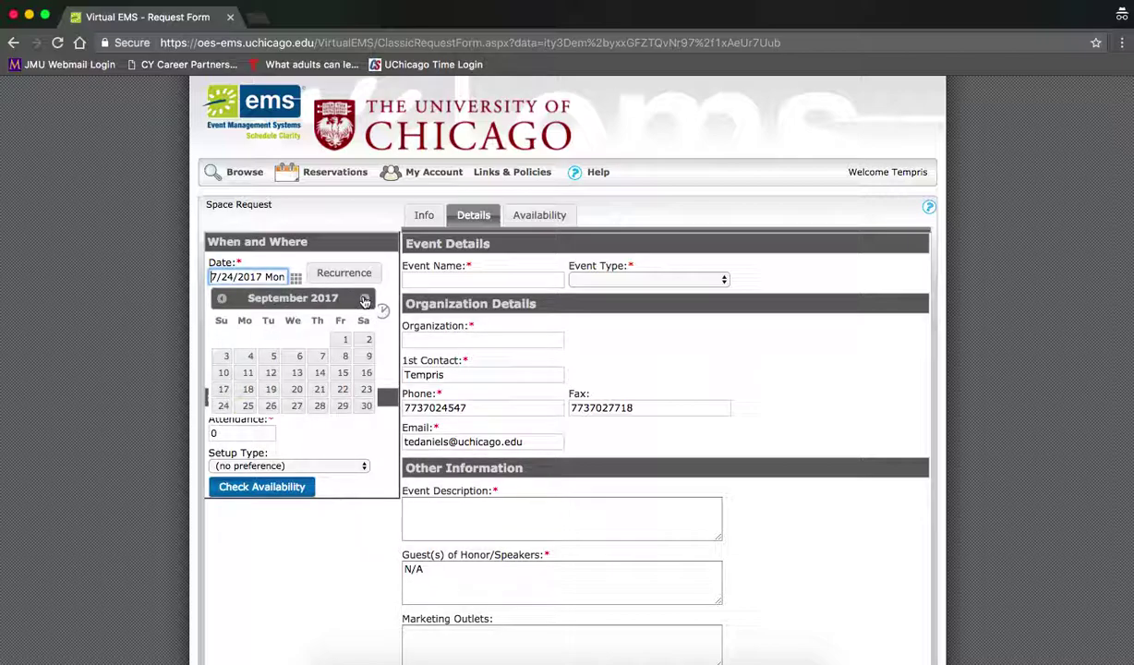
pyautogui.click(298, 407)
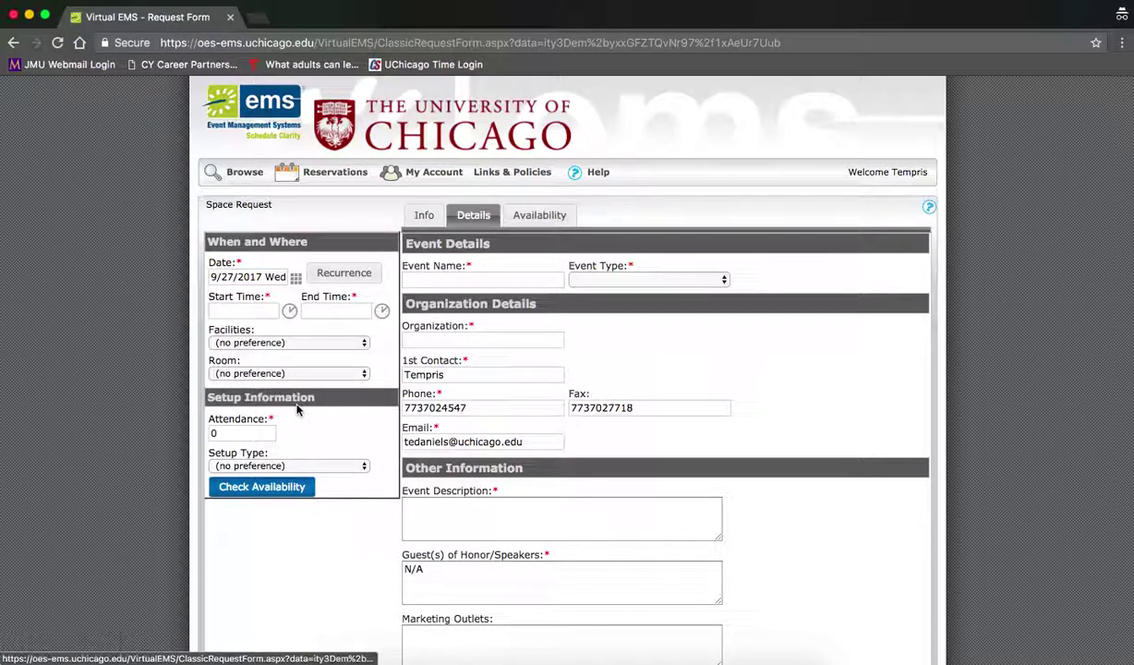
# Set the start time to 10:30am and the end time to 12:00 PM
pyautogui.click(240, 310)
pyautogui.write('10')
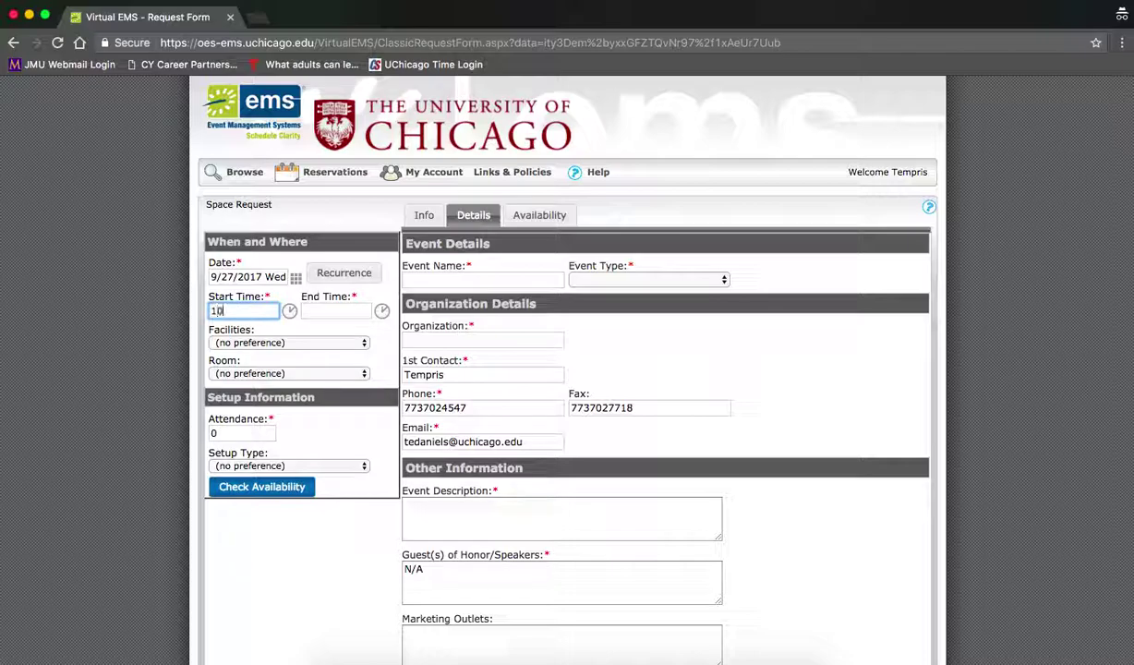
pyautogui.write(':30am')
pyautogui.click(380, 312)
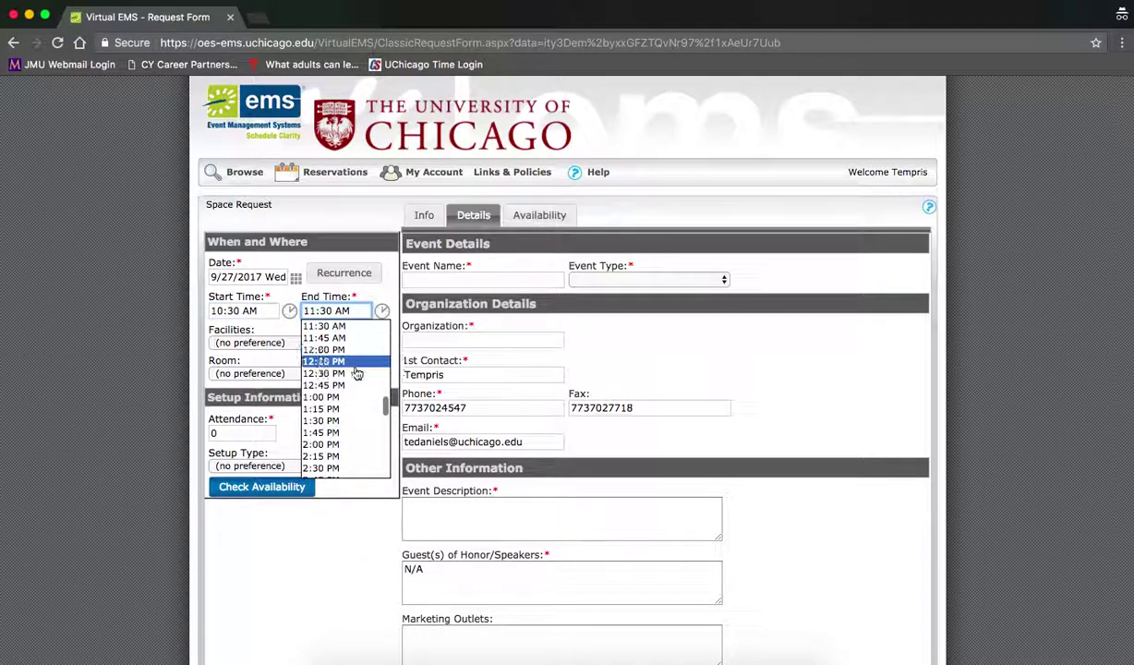
pyautogui.click(355, 351)
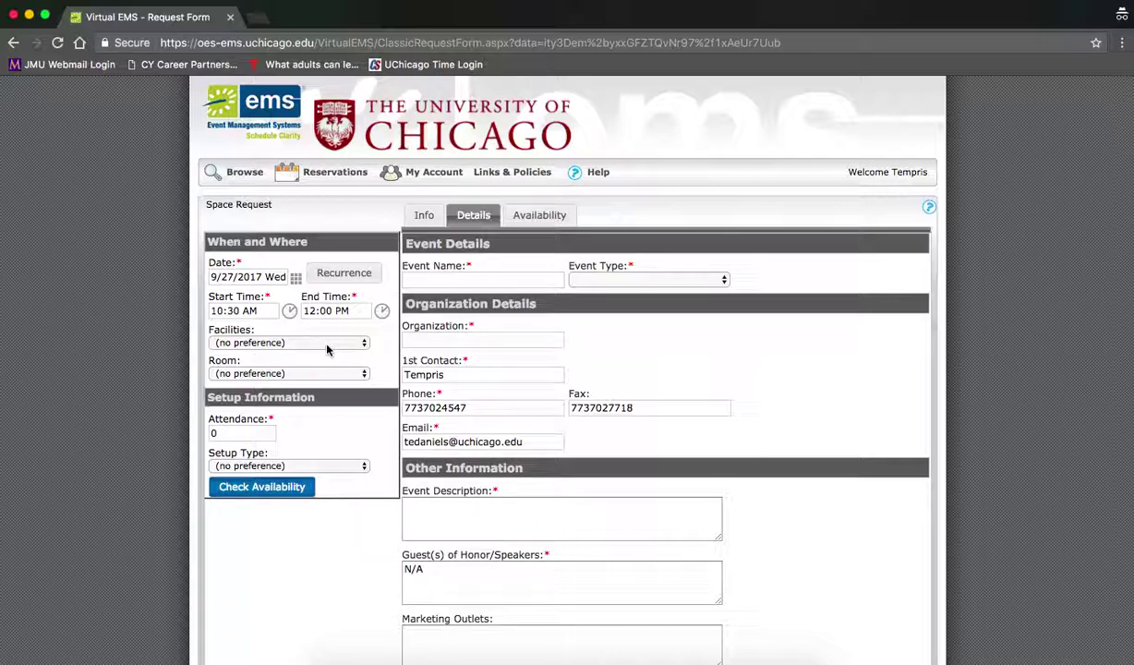
# Choose Reynolds Club as the facility, leaving Room at no preference
pyautogui.click(326, 348)
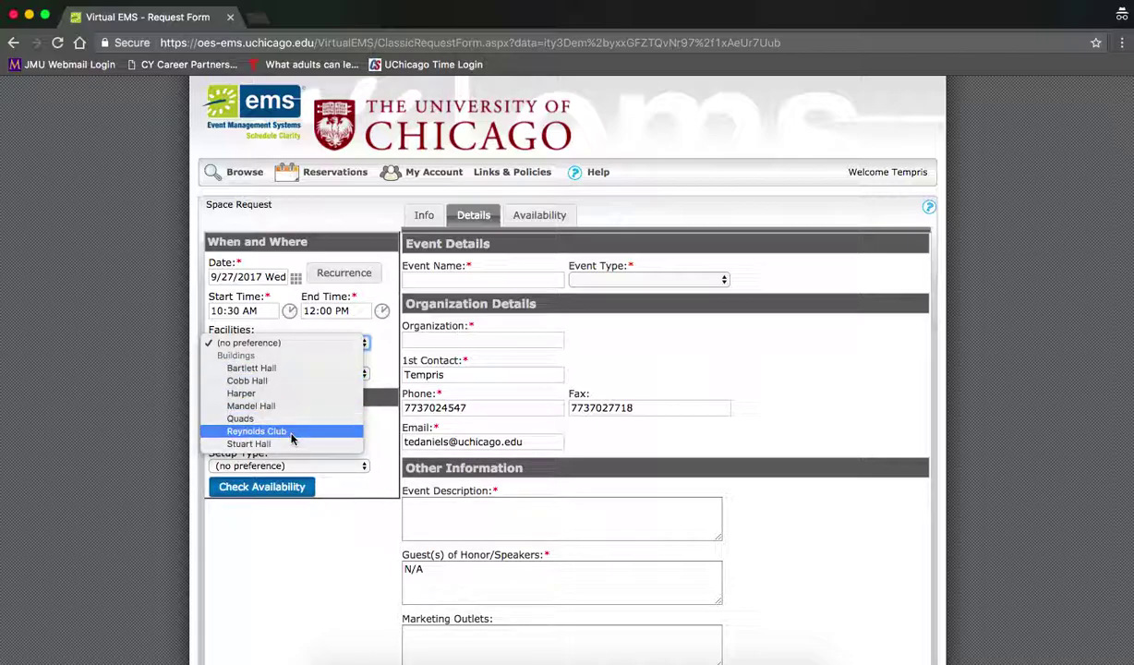
pyautogui.click(291, 431)
pyautogui.click(305, 373)
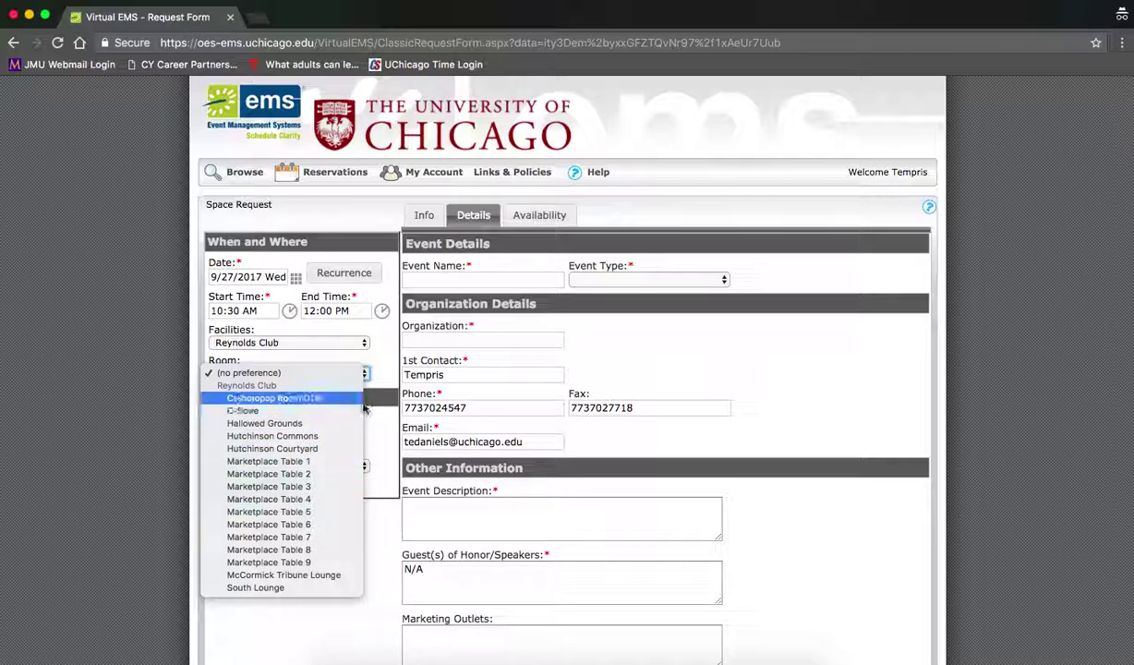
pyautogui.click(386, 381)
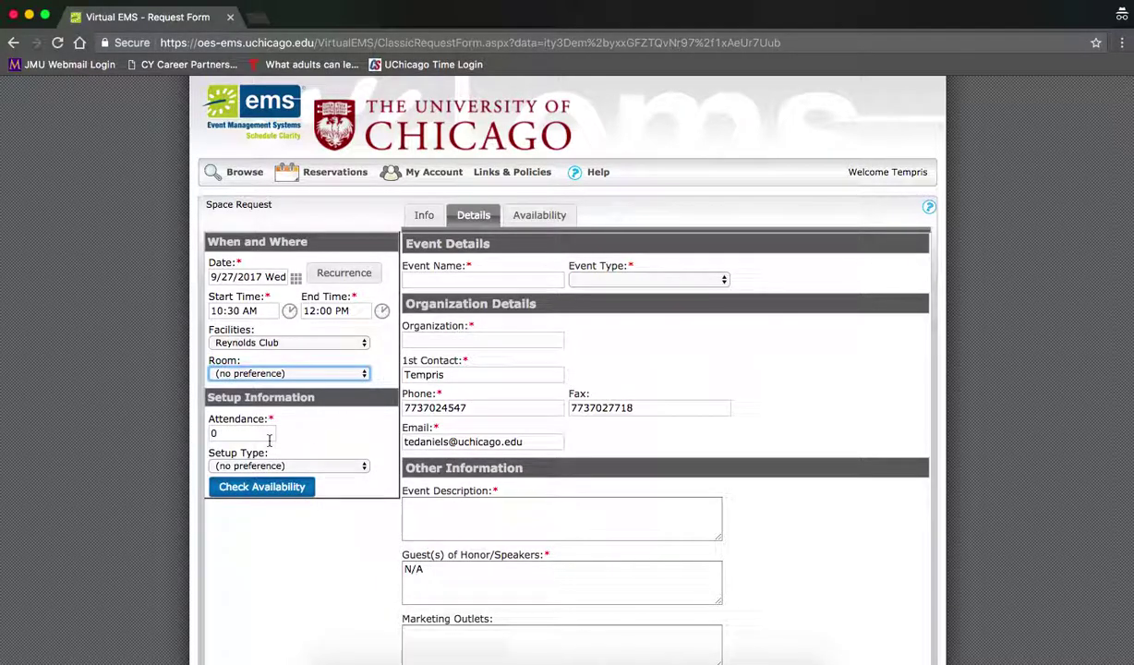
# Change attendance from 0 to 25, leaving Setup Type at no preference
pyautogui.click(242, 434)
pyautogui.press('BackSpace')
pyautogui.write('25')
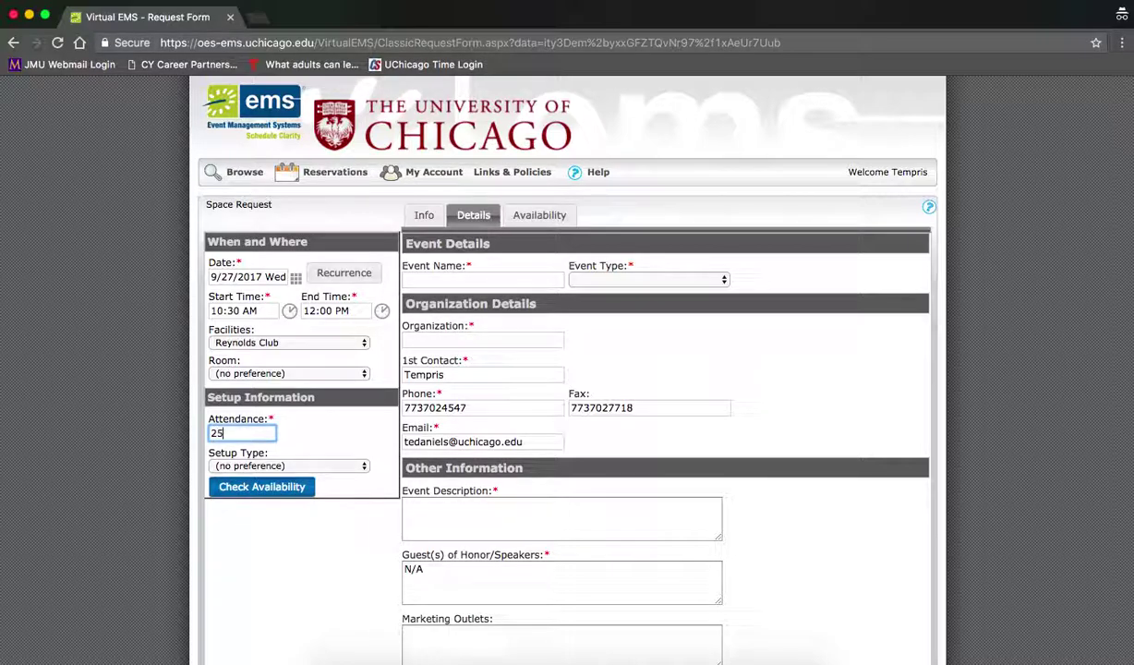
pyautogui.click(325, 468)
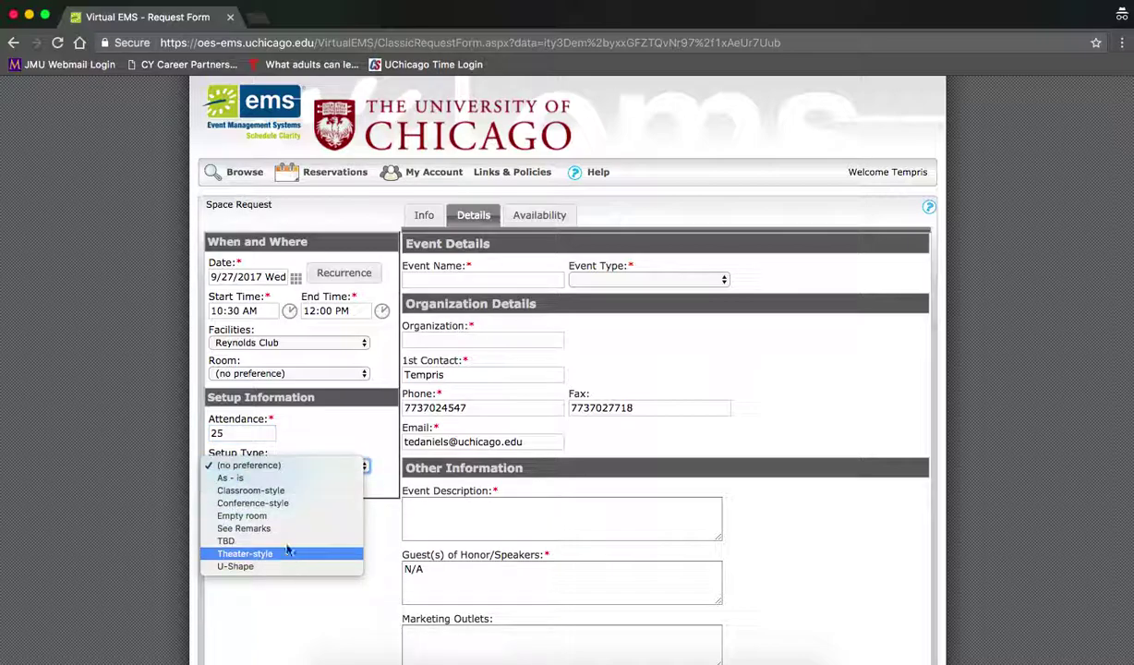
pyautogui.click(389, 471)
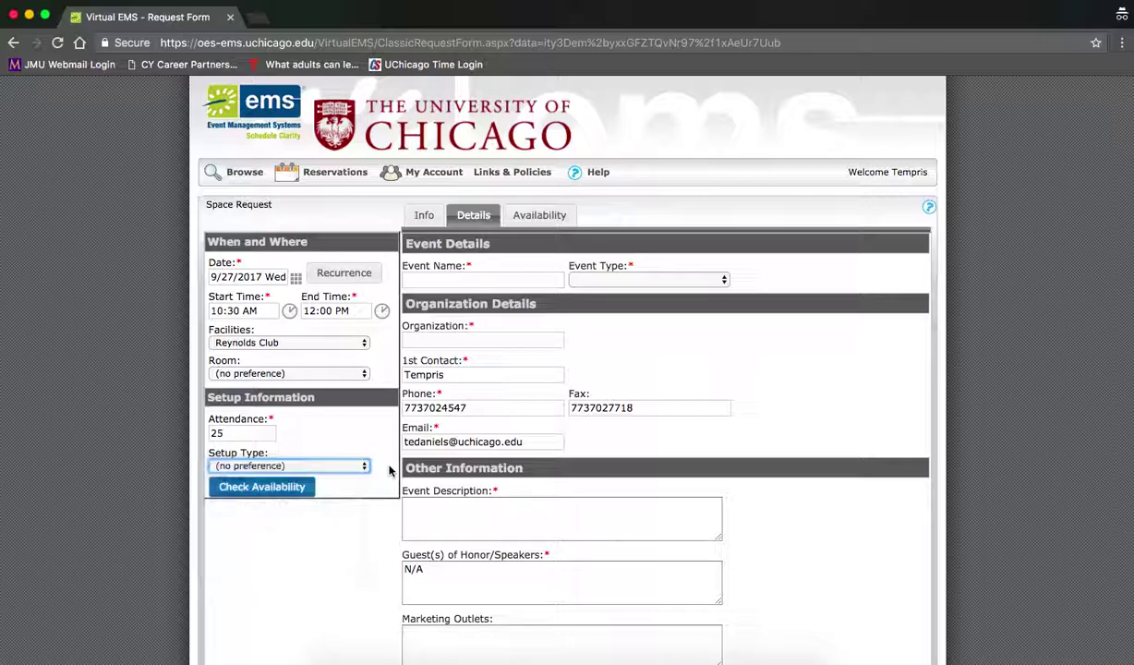
# Check availability and add RC - South Lounge as the requested room
pyautogui.click(294, 497)
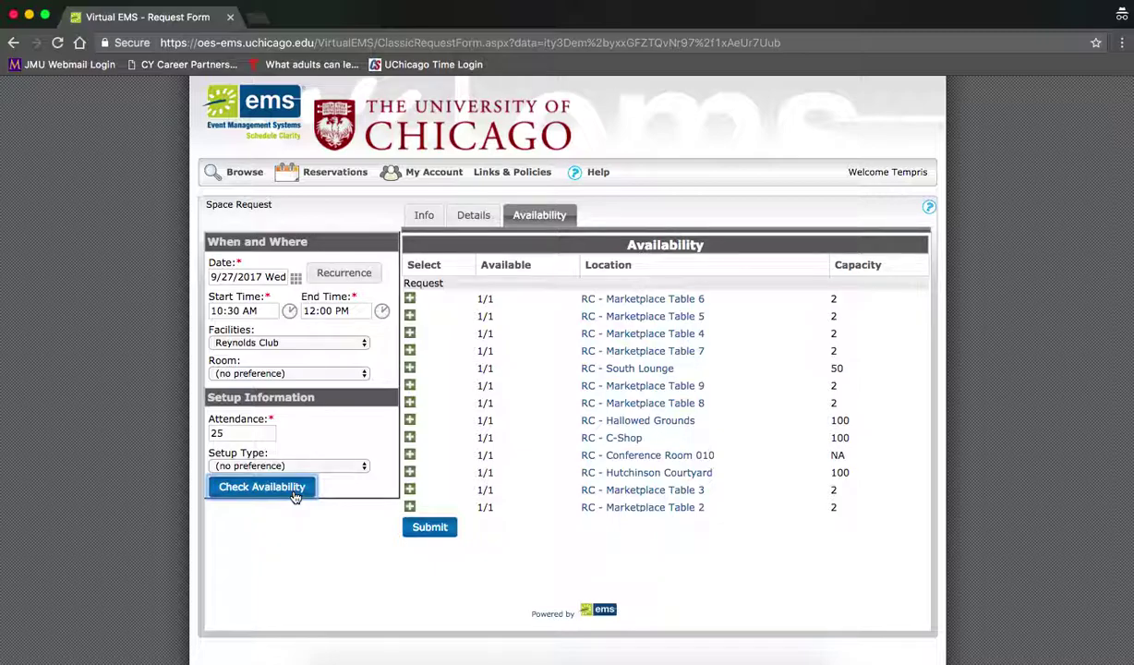
pyautogui.click(410, 368)
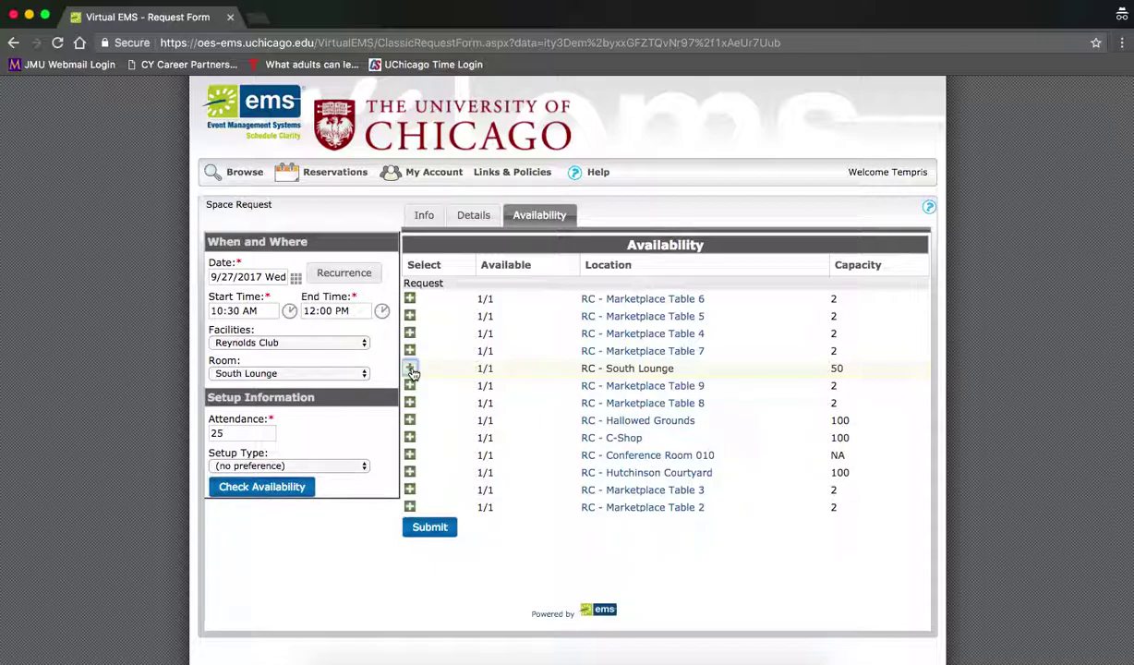